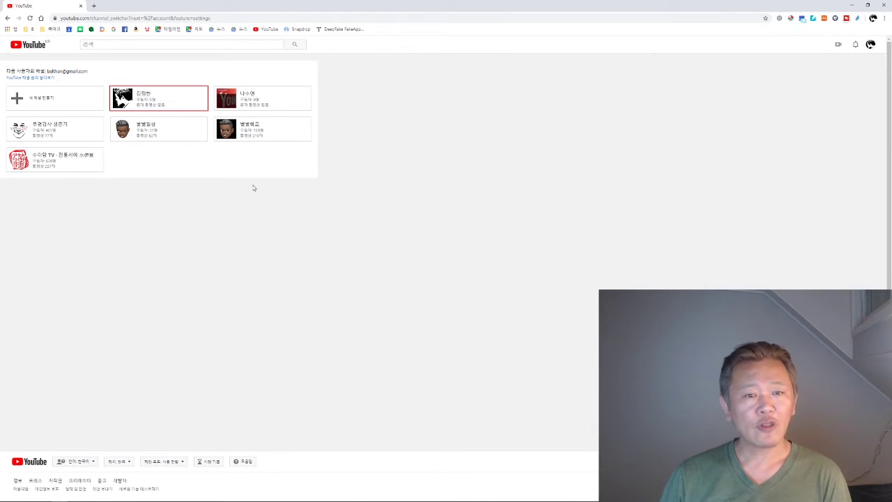
Create a new YouTube channel with a brand account named 노랑잠수함.
click(19, 100)
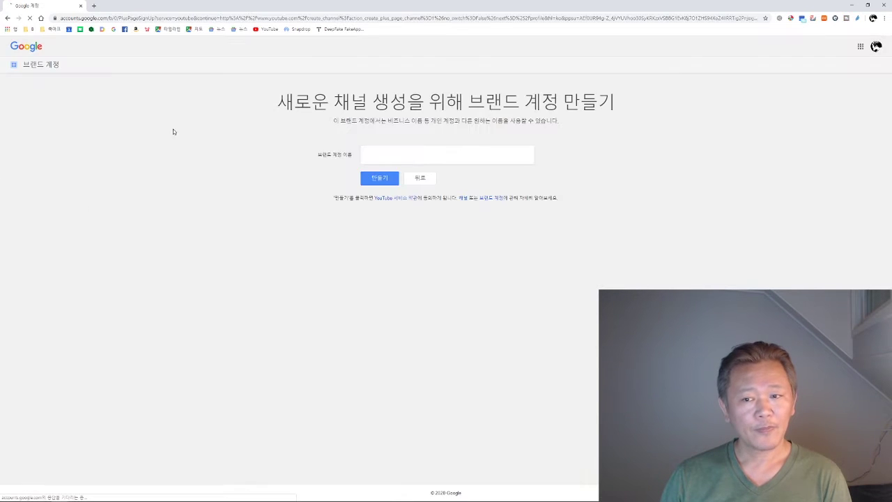
click(384, 150)
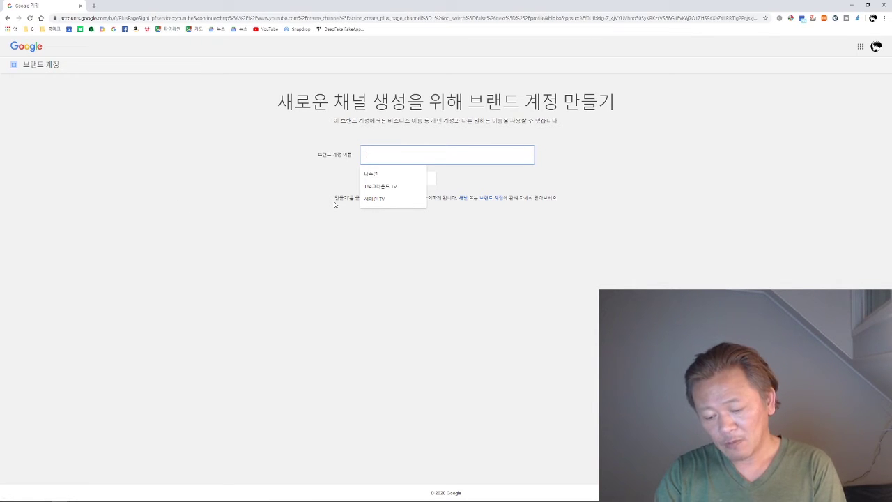
text(s)
key(BackSpace)
text(노랑장수창)
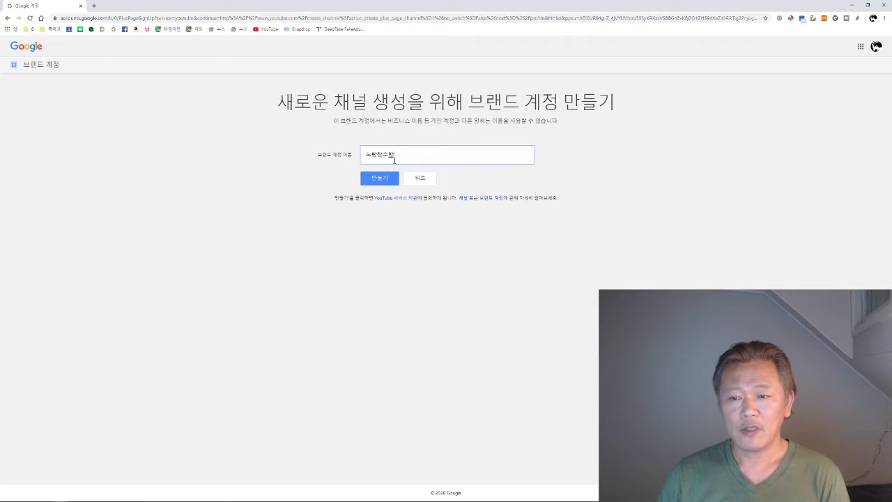
click(380, 179)
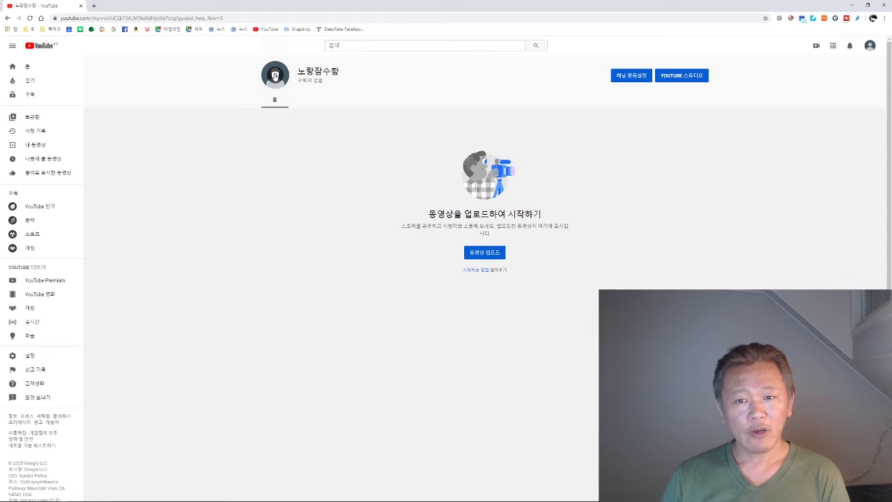
Cancel out of editing the new channel's profile photo and open the channel customization page.
click(275, 75)
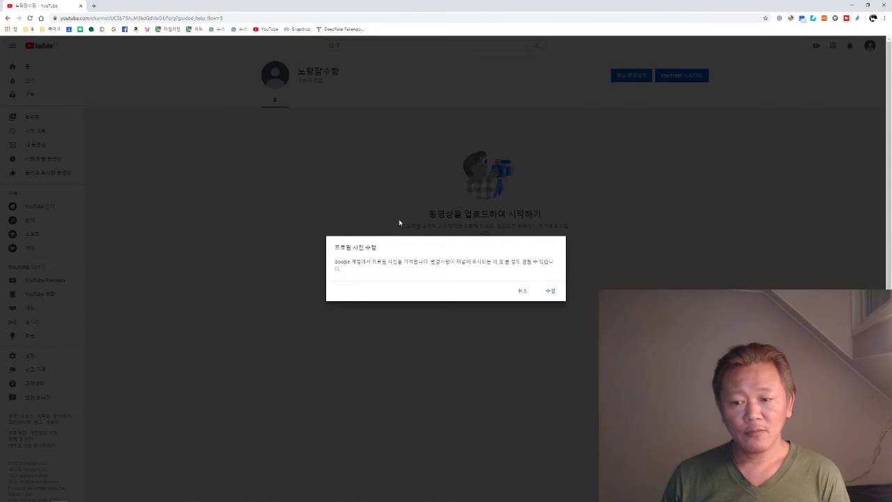
click(522, 291)
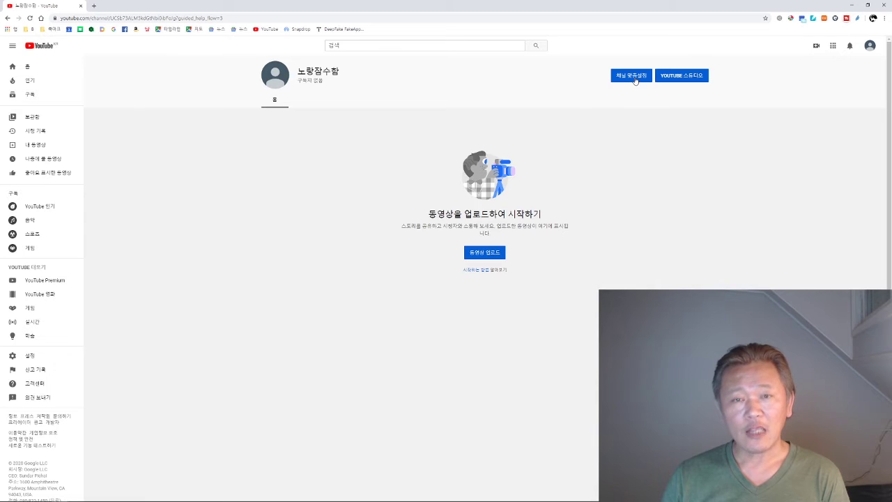
click(635, 81)
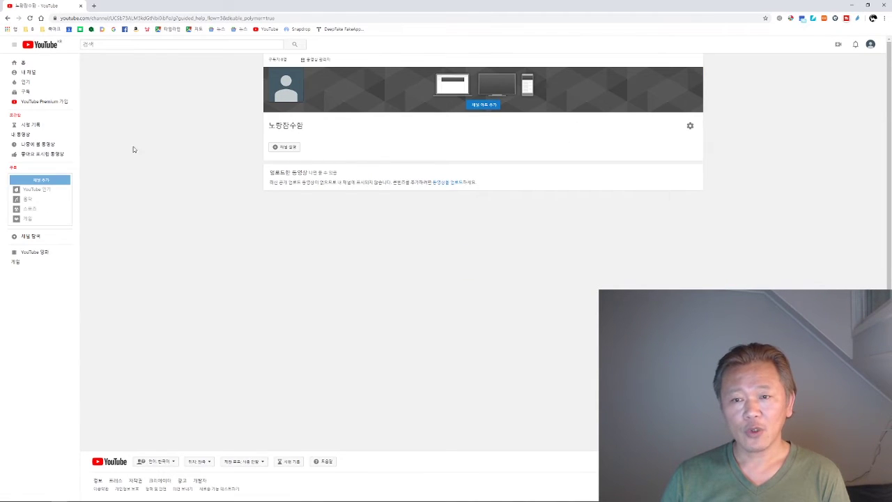
Review the channel settings, trying the subscription privacy switch off and on, and close them without saving.
mouse_move(285, 96)
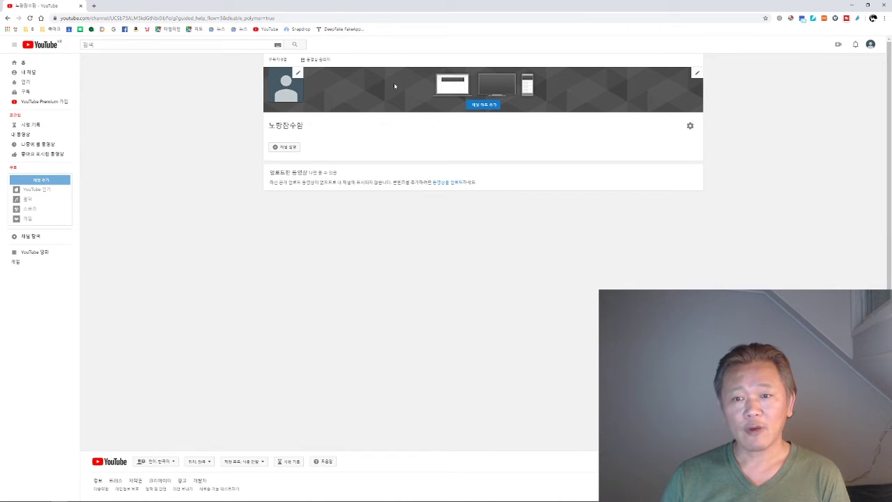
click(690, 127)
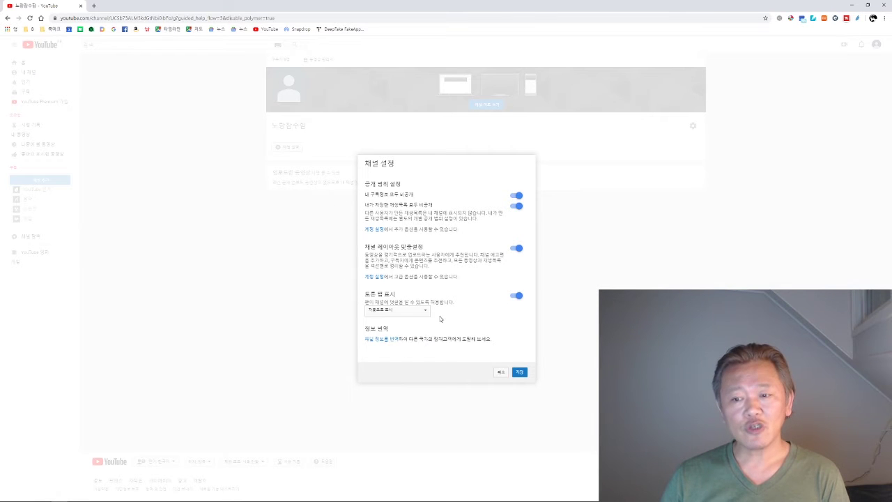
click(516, 196)
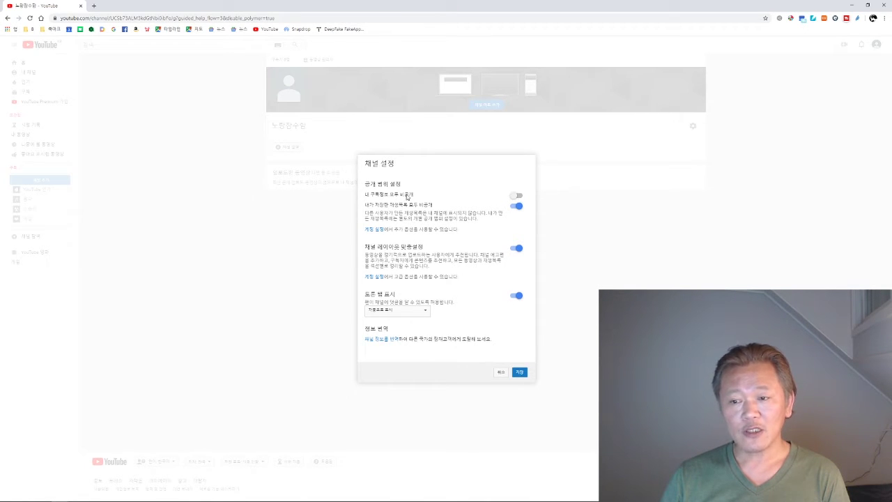
click(517, 197)
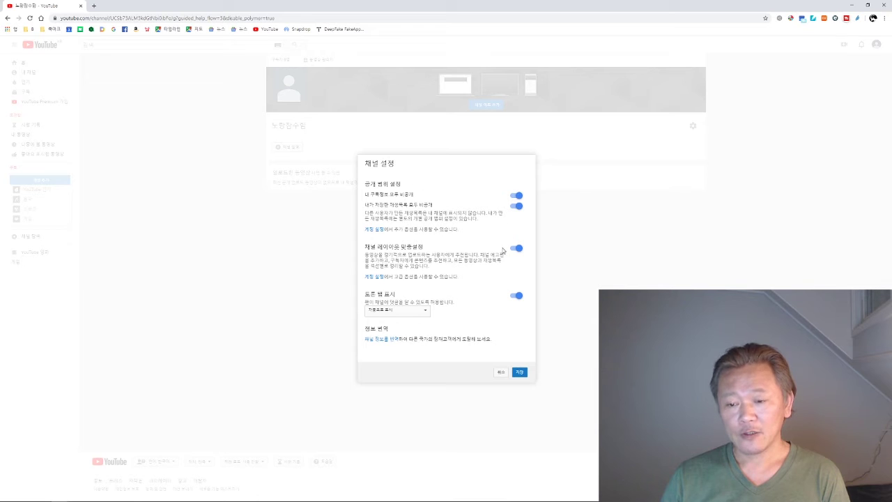
click(502, 371)
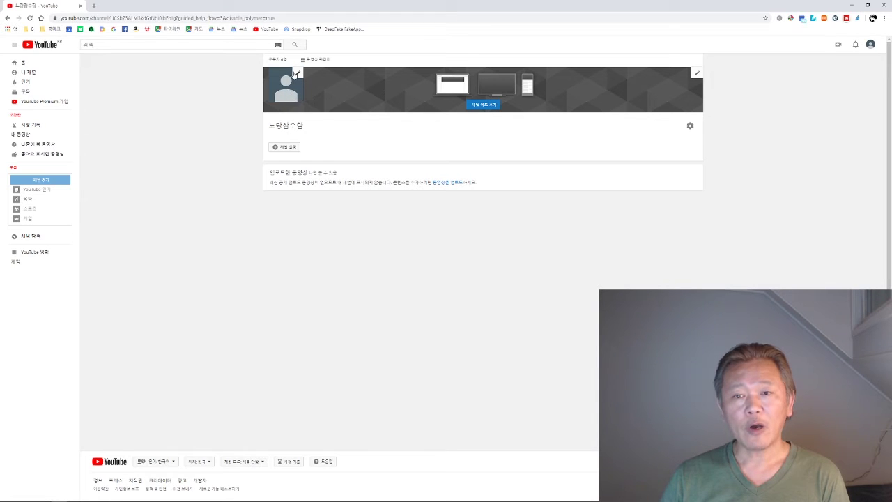
Edit the channel icon through the brand account and upload the black carved-seal photo from the blog-전각 folder.
click(296, 75)
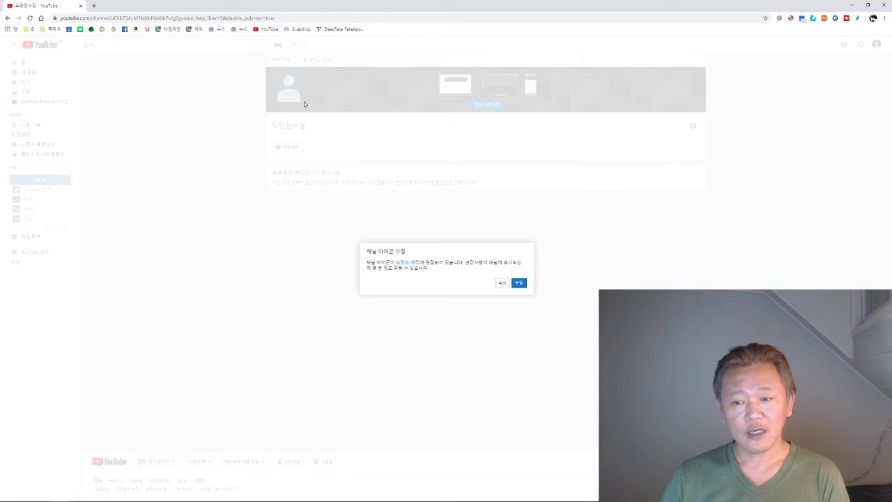
click(520, 283)
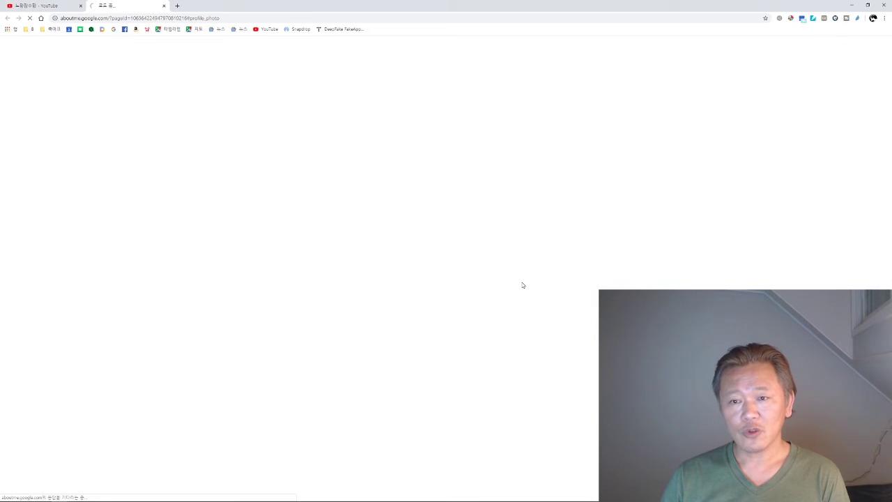
click(383, 221)
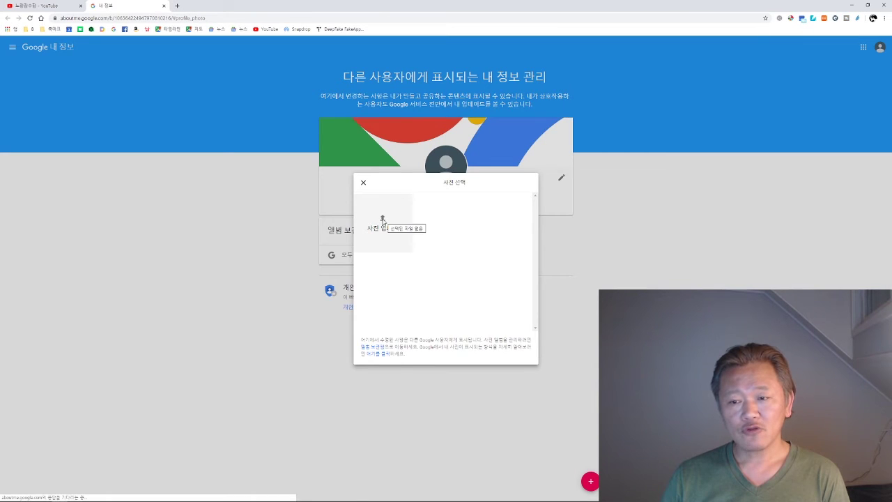
drag(510, 146, 445, 153)
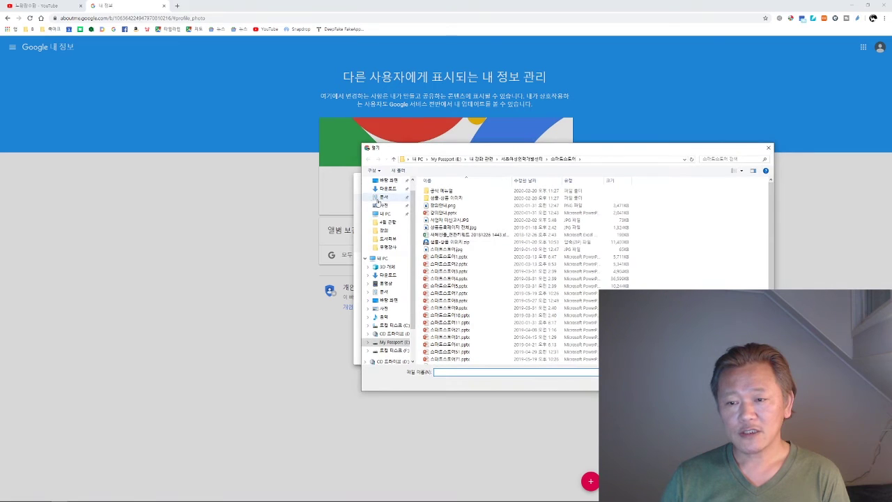
click(387, 205)
scroll(494, 233, down, 3)
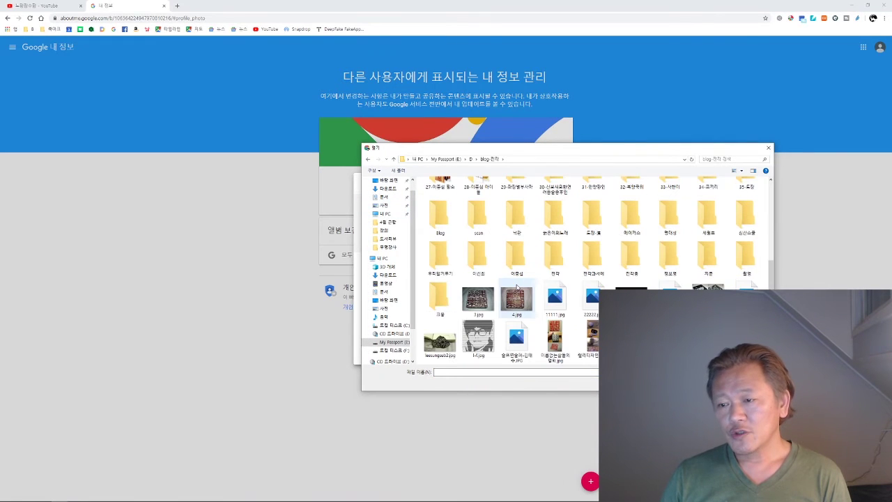
double_click(440, 344)
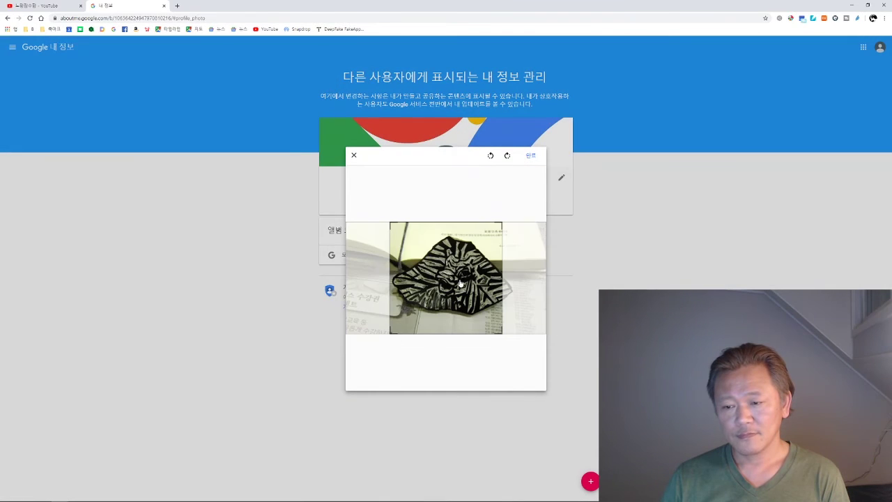
Crop the uploaded photo to a smaller square centred on the carved seal and apply it as the profile photo.
drag(460, 282, 467, 282)
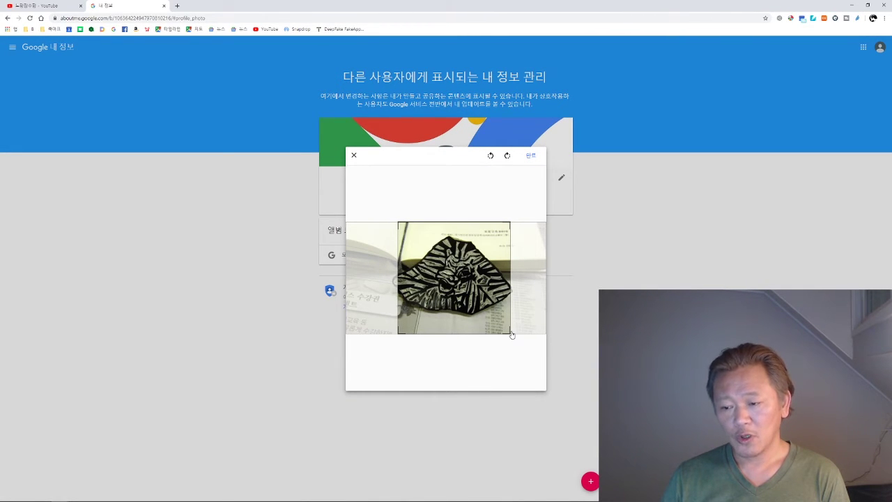
drag(509, 334, 486, 301)
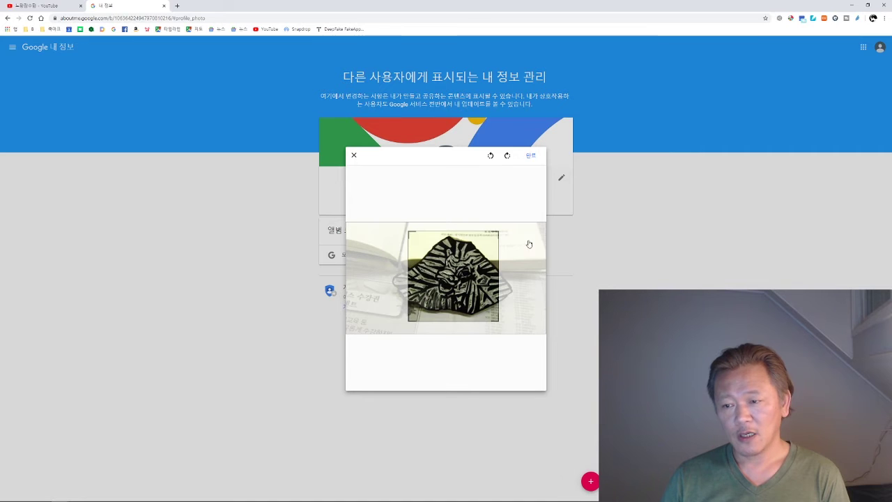
click(535, 157)
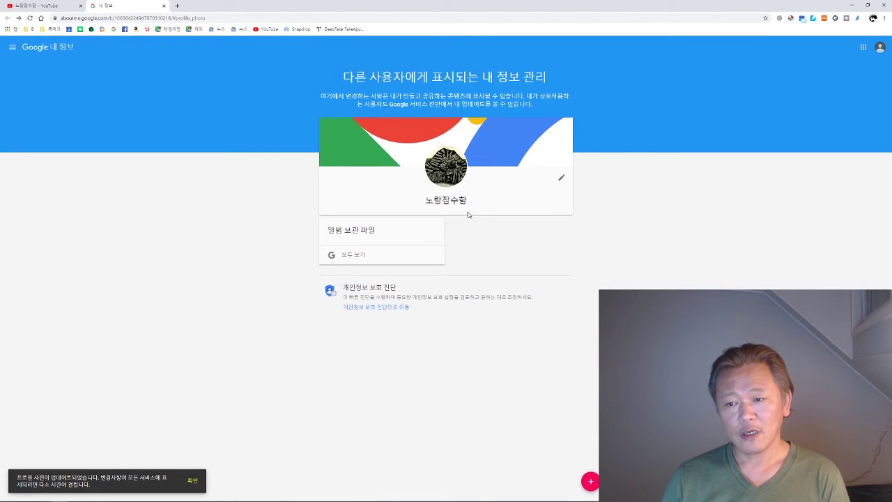
click(562, 179)
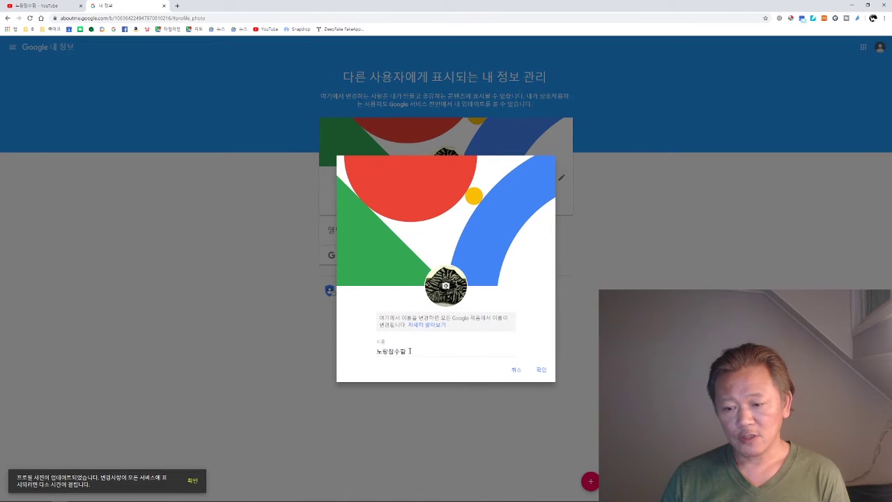
drag(417, 351, 340, 357)
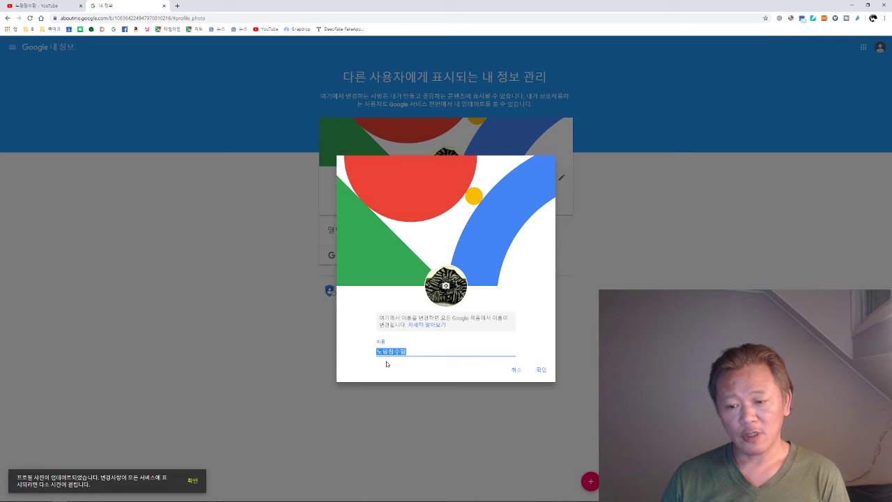
click(518, 372)
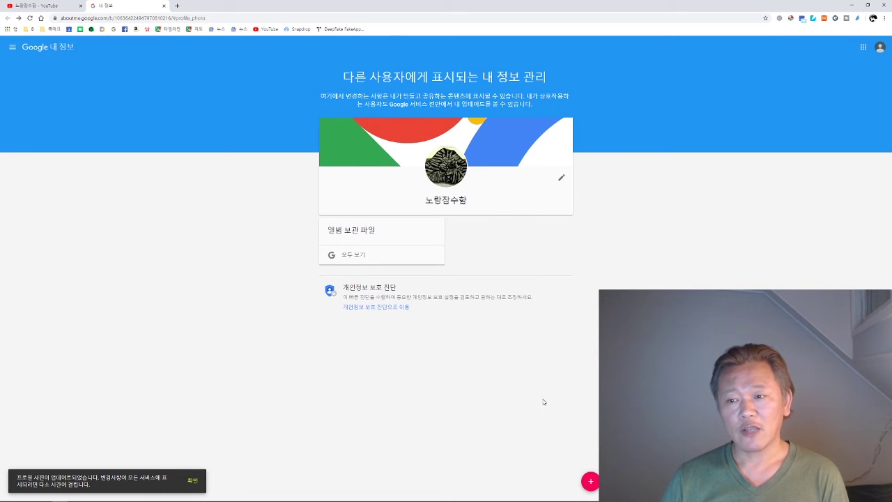
mouse_move(422, 201)
mouse_down()
mouse_move(478, 202)
mouse_move(406, 202)
mouse_up()
click(493, 202)
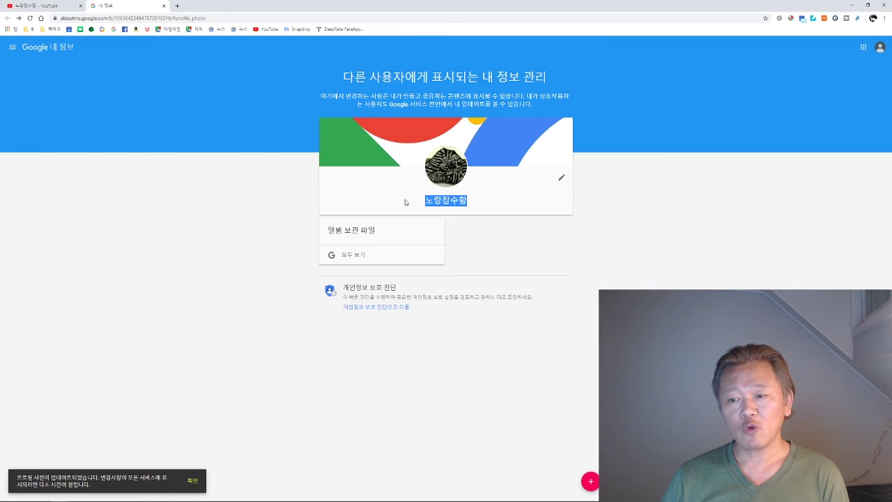
click(548, 262)
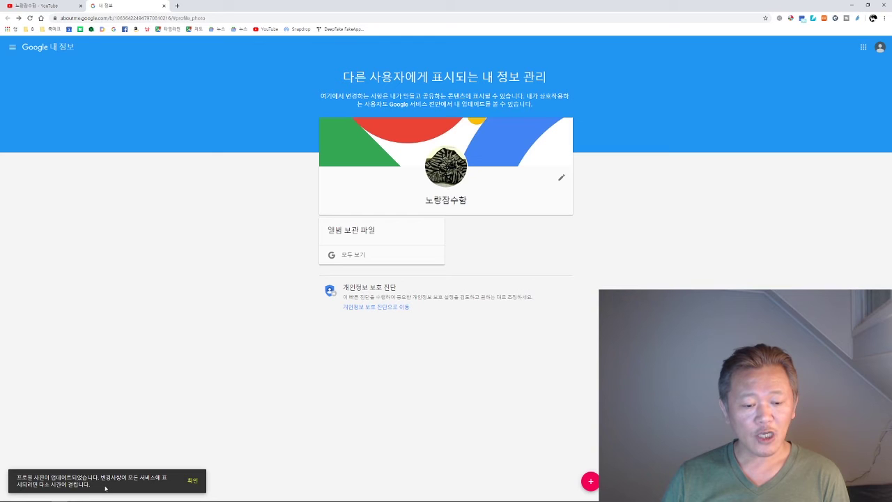
Dismiss the profile update notice, close the Google profile page and reload the YouTube channel page.
click(192, 481)
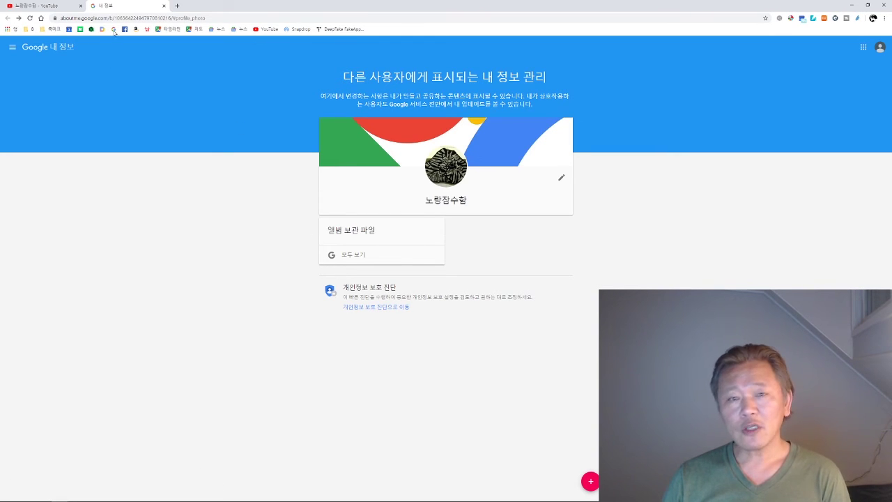
click(164, 6)
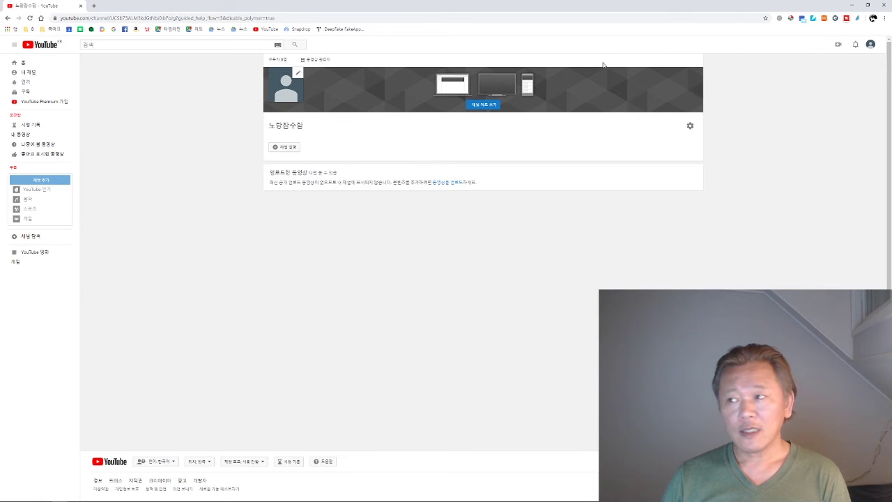
click(30, 18)
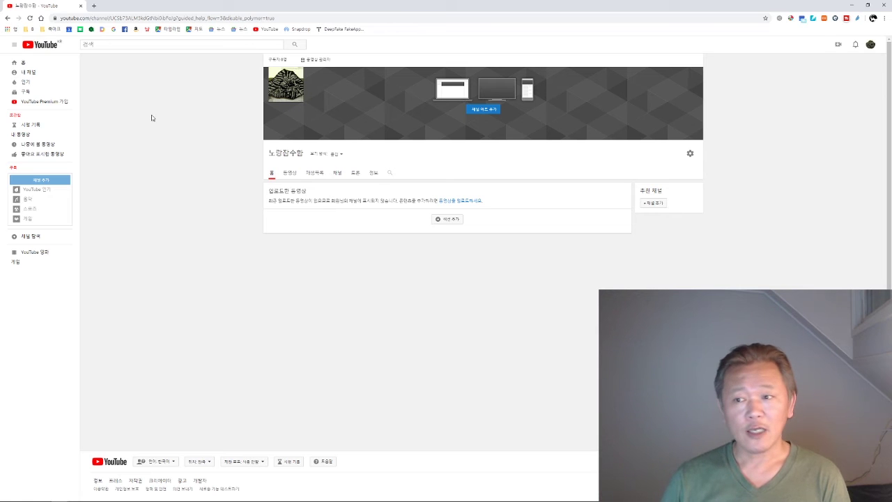
Start adding channel art and browse the existing photos and the stock gallery as image sources.
click(485, 108)
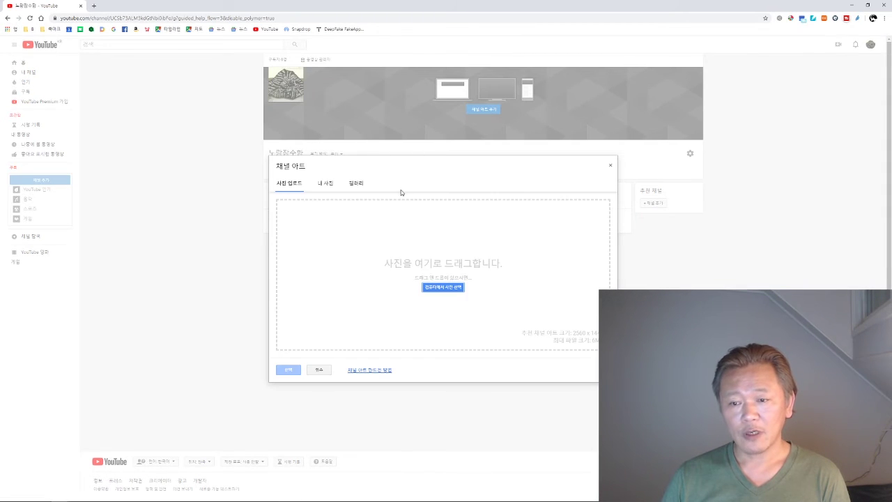
click(326, 184)
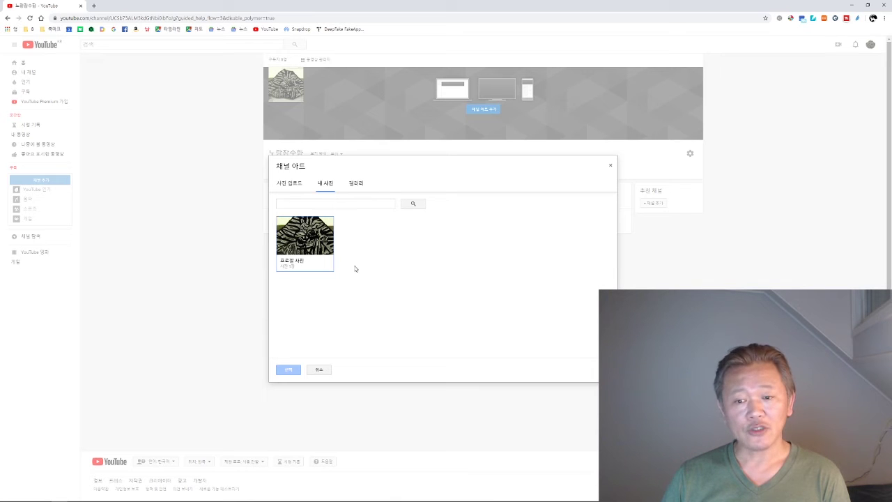
click(356, 182)
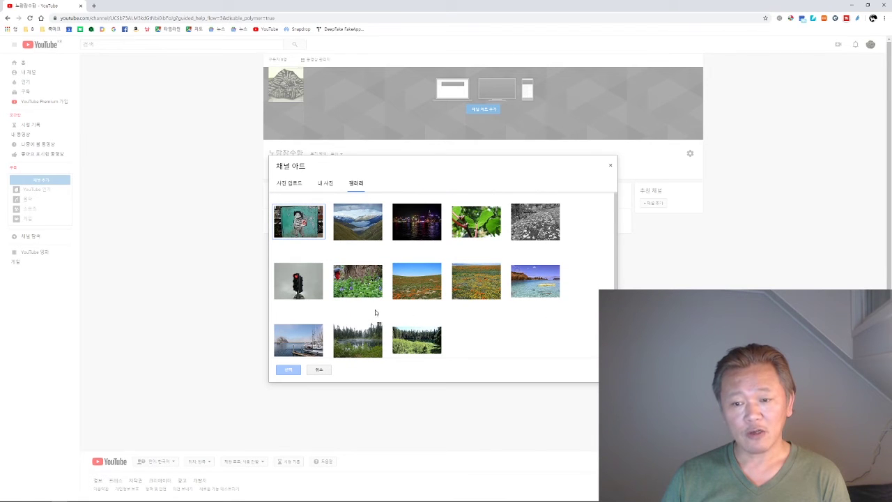
Try to upload 22222.jpg from the blog-전각 folder as the channel art.
click(289, 187)
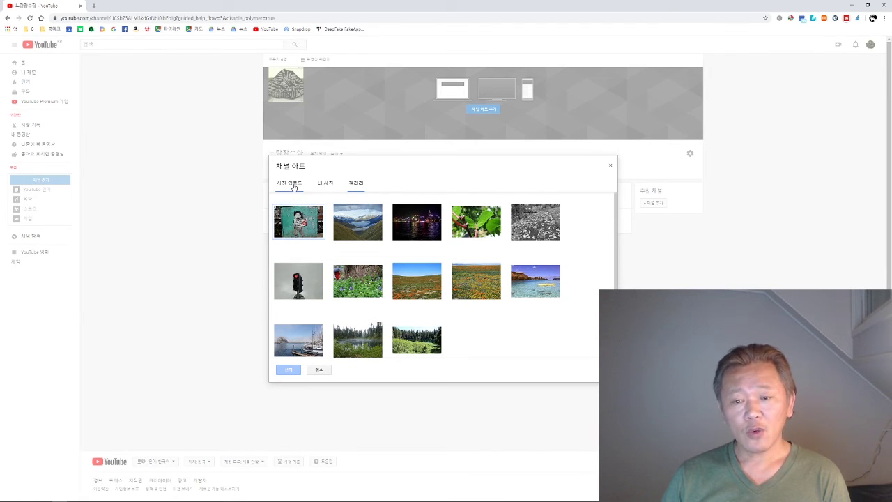
click(450, 287)
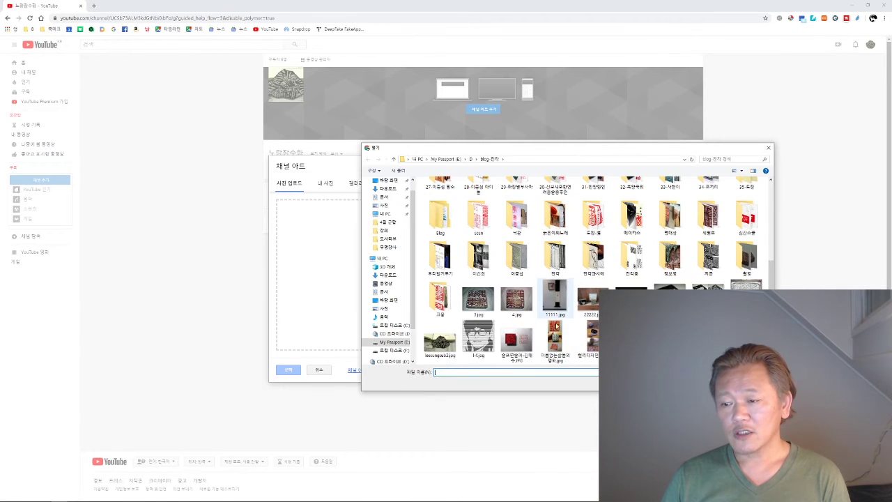
double_click(591, 300)
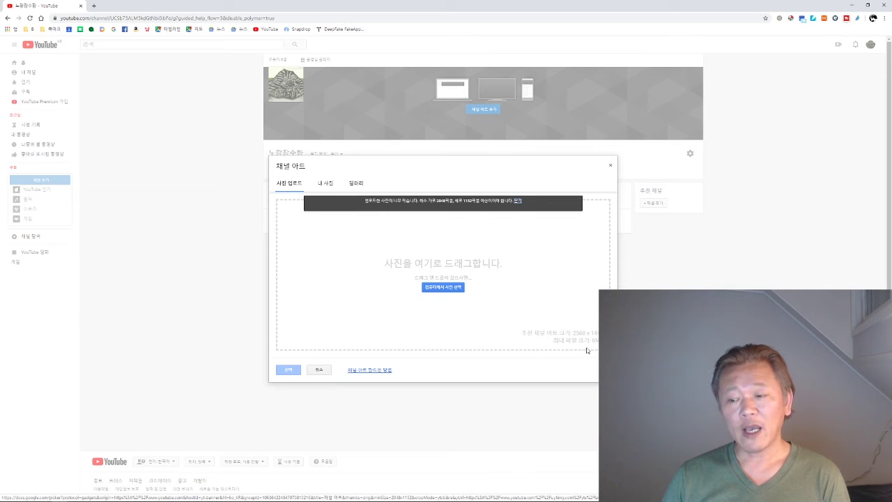
Upload joanna-kosinska-129039-unsplash.jpg from the 무료이미지 folder as the channel art.
click(442, 287)
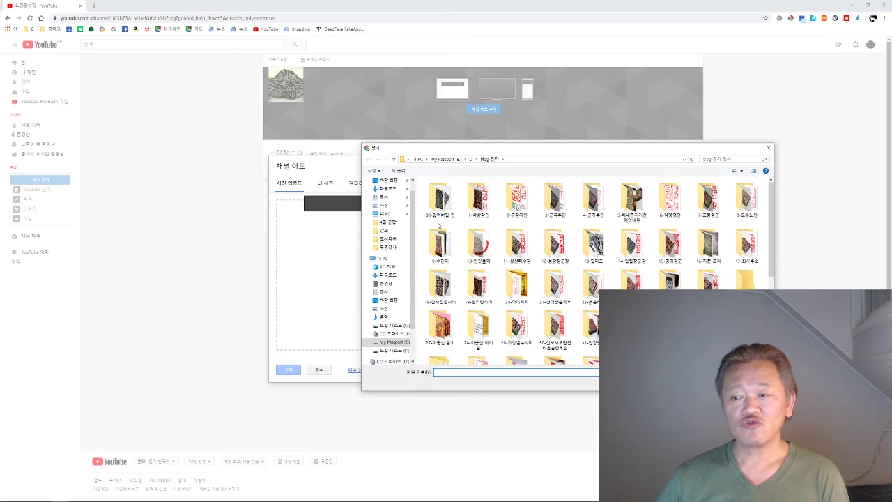
scroll(537, 298, down, 3)
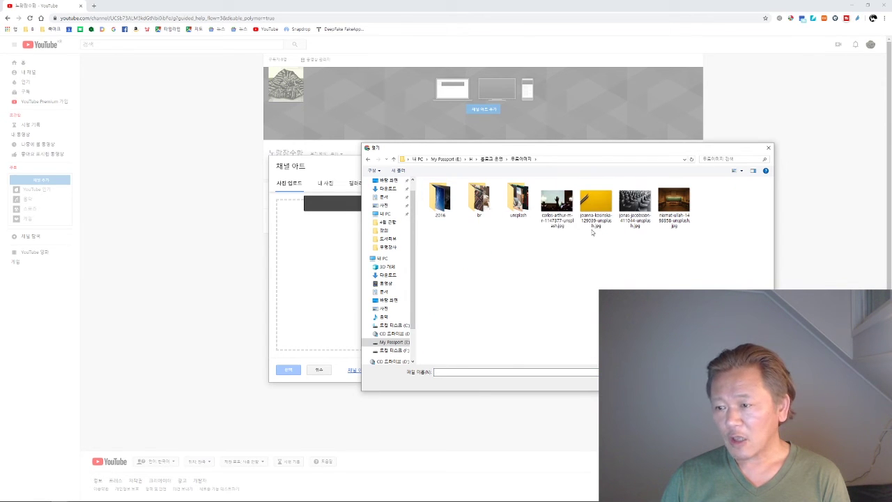
double_click(596, 202)
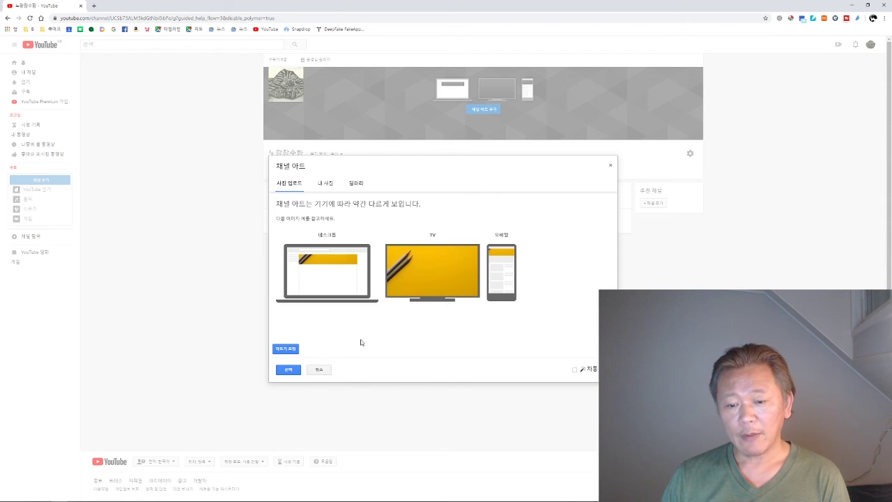
Adjust the channel art crop to the image's upper edge, shrink it slightly around the pencils and apply it.
click(287, 349)
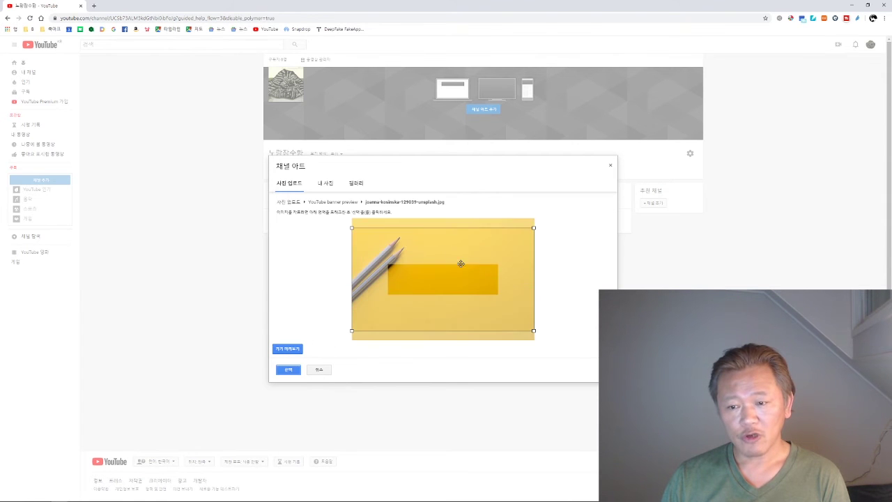
drag(453, 279, 446, 262)
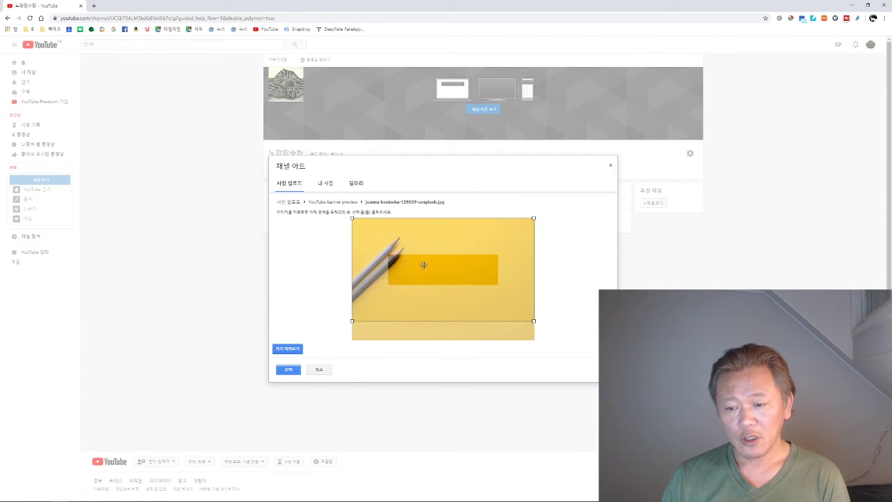
mouse_move(534, 321)
mouse_down()
mouse_move(453, 267)
mouse_move(530, 313)
mouse_up()
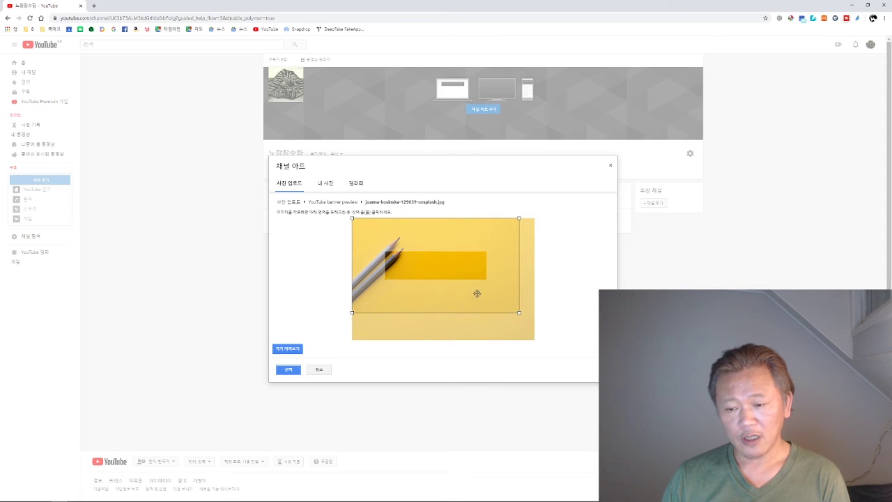
click(289, 369)
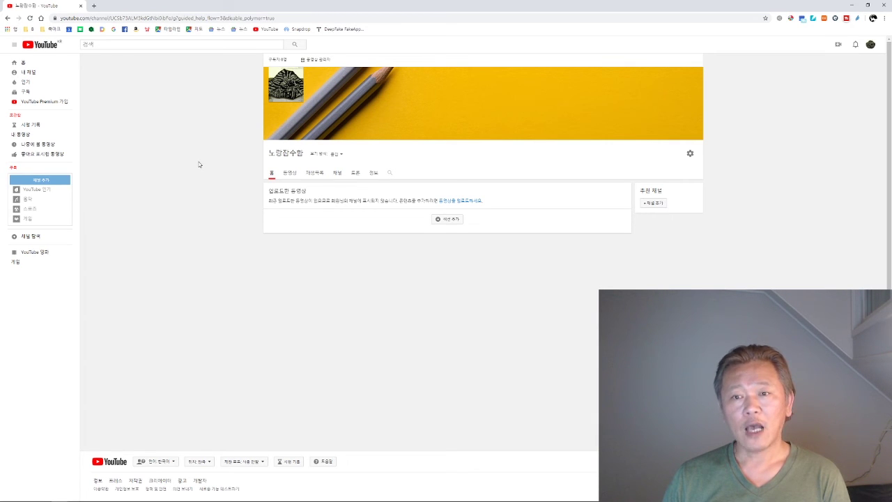
Switch to the 별별일상 channel, view its channel art in the customization view and return to the channel page.
click(870, 46)
click(826, 77)
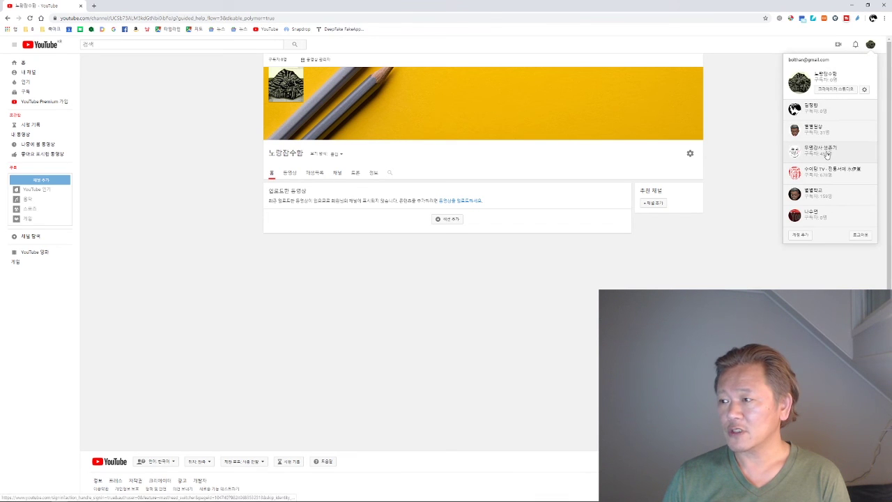
click(828, 155)
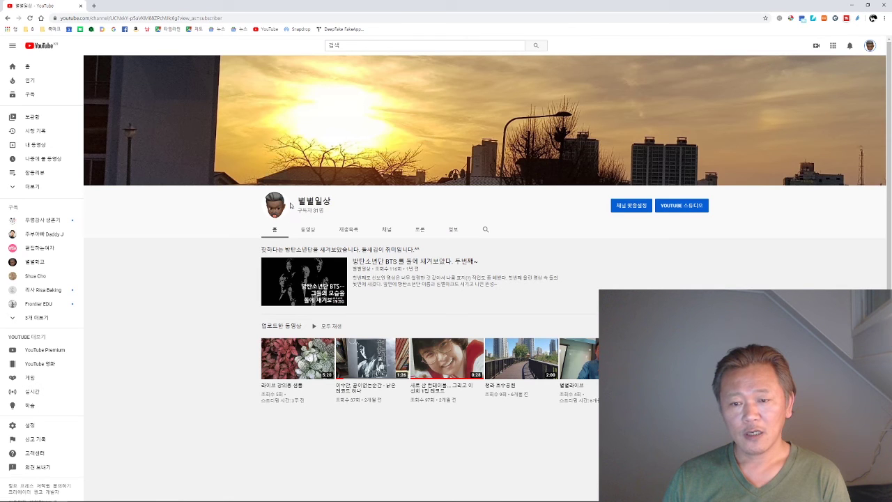
click(623, 205)
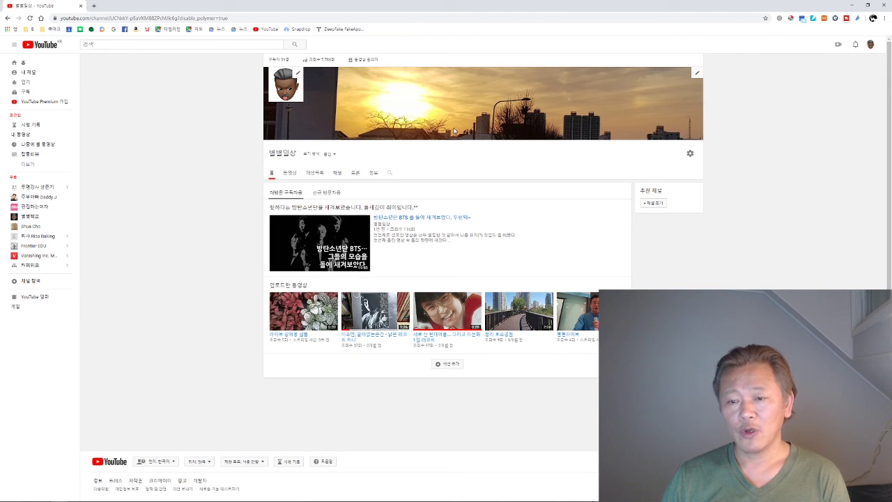
key(alt+Left)
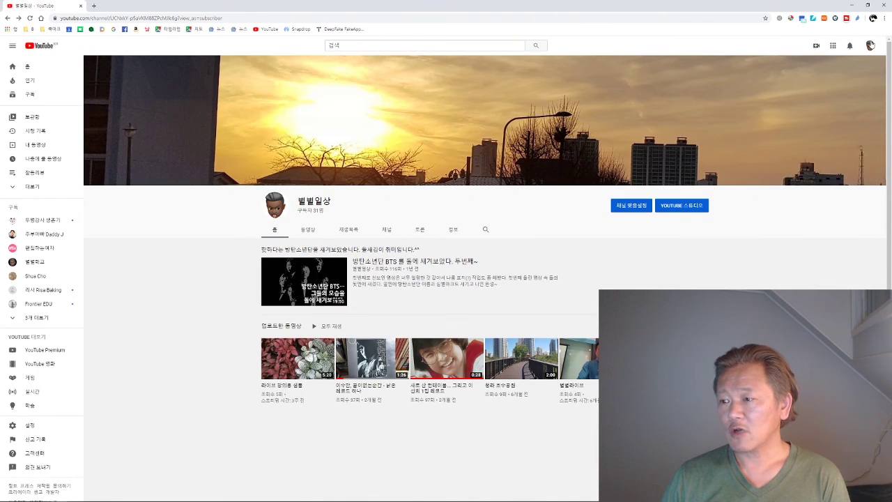
Switch to the 무명강사 생존기 channel and view its channel art in the customization view.
click(871, 45)
click(820, 133)
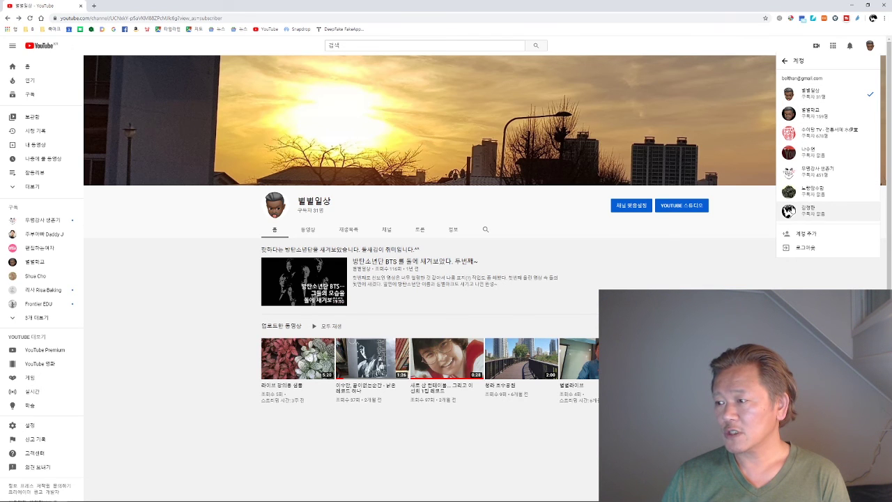
click(788, 171)
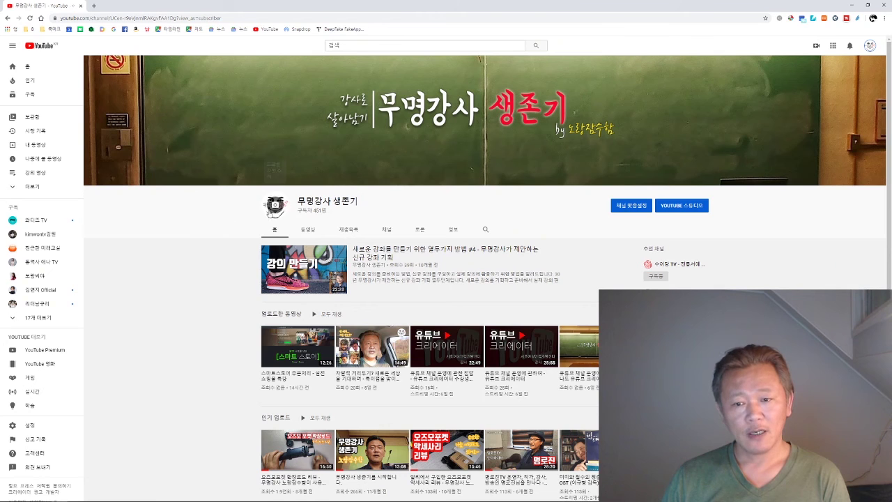
click(632, 207)
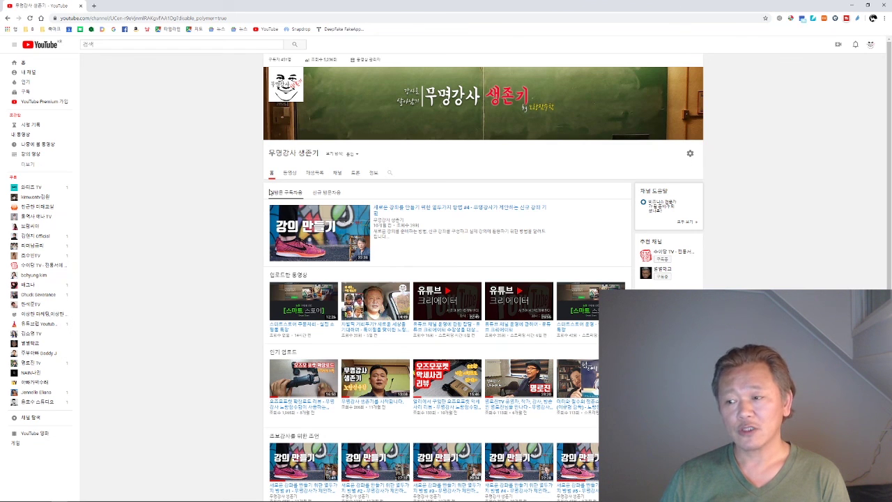
Open the 수이당 TV channel from the recommended channels of 무명강사 생존기.
click(642, 261)
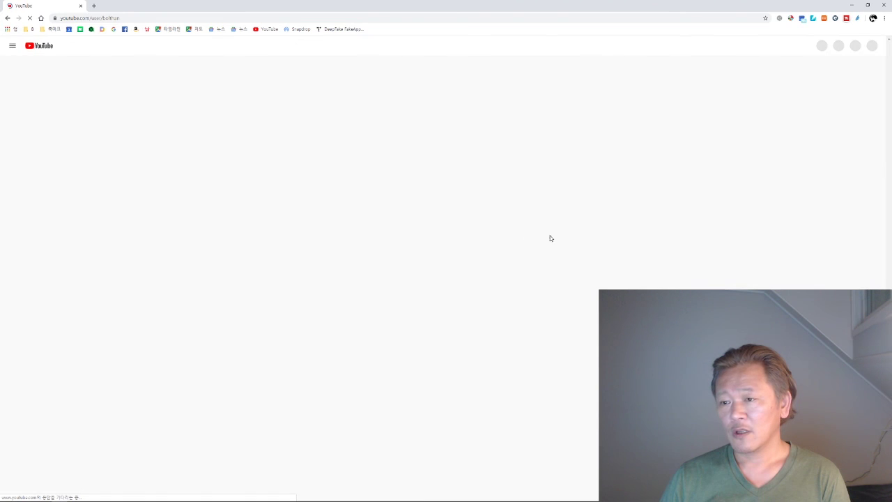